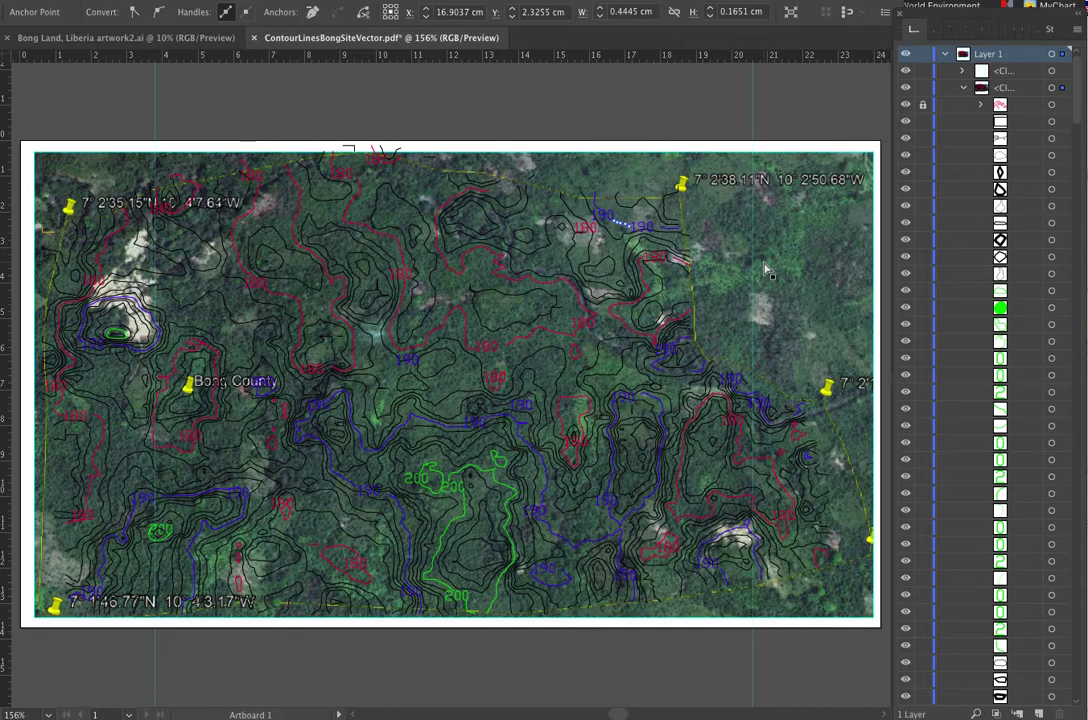
Inspect the red contour group in the Layers panel, then hide the red contour lines
{"action": "scroll", "coordinate": [1070, 195], "scroll_direction": "down", "scroll_amount": 5}
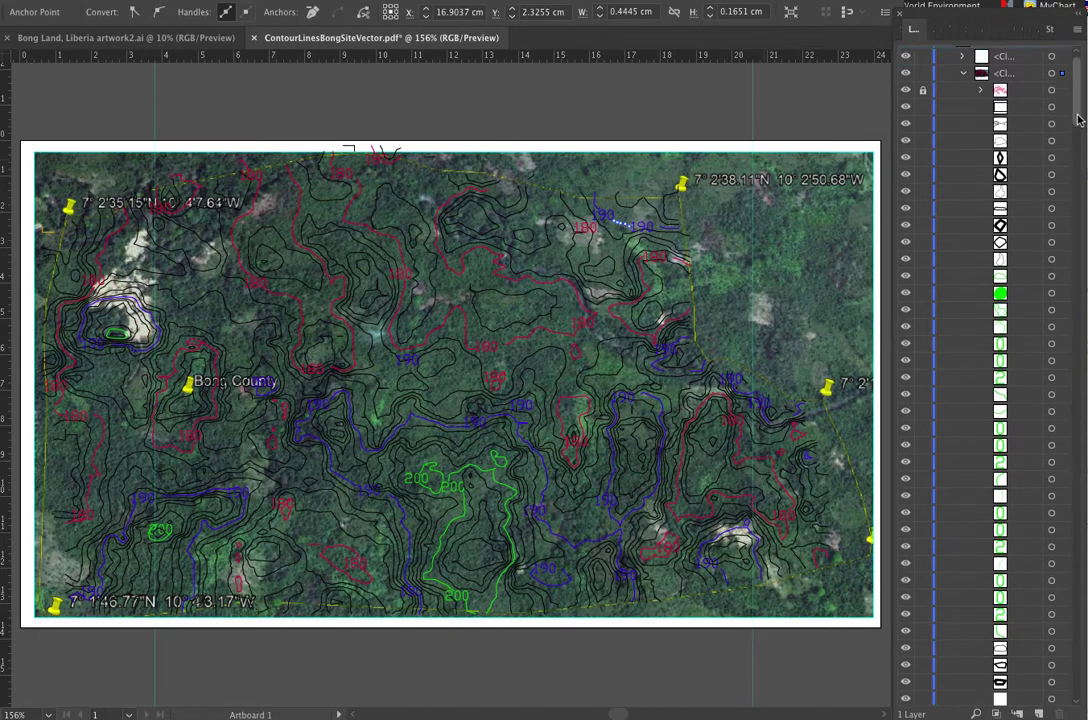
{"action": "scroll", "coordinate": [1060, 200], "scroll_direction": "up", "scroll_amount": 8}
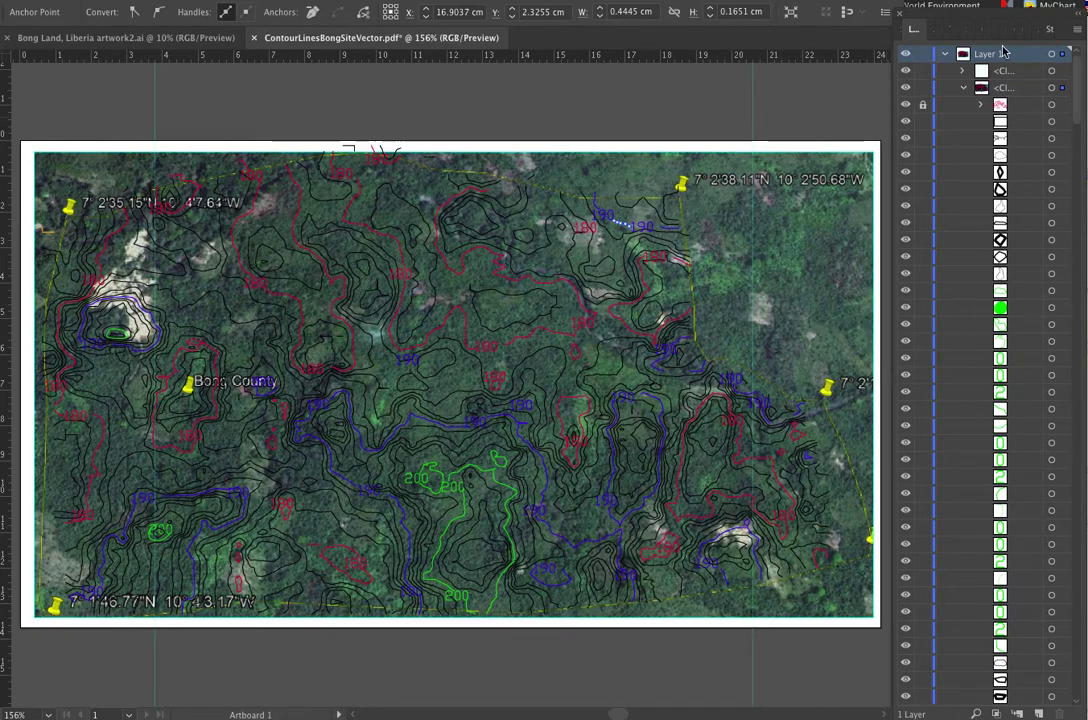
{"action": "left_click_drag", "start_coordinate": [970, 27], "coordinate": [865, 19]}
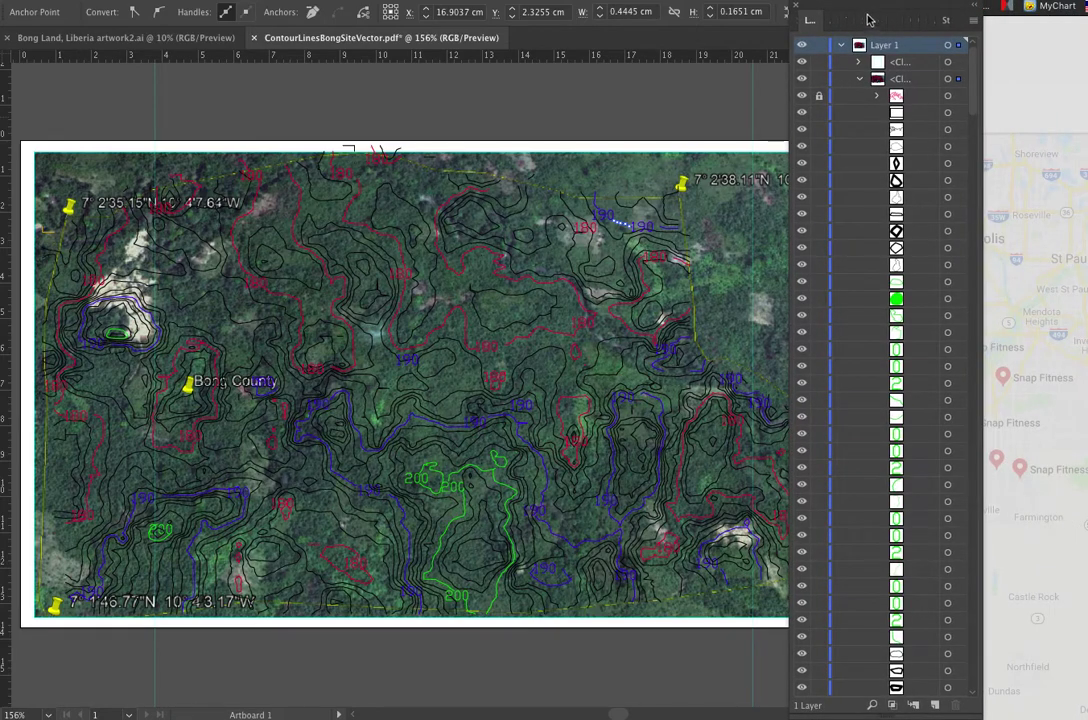
{"action": "left_click", "coordinate": [877, 98]}
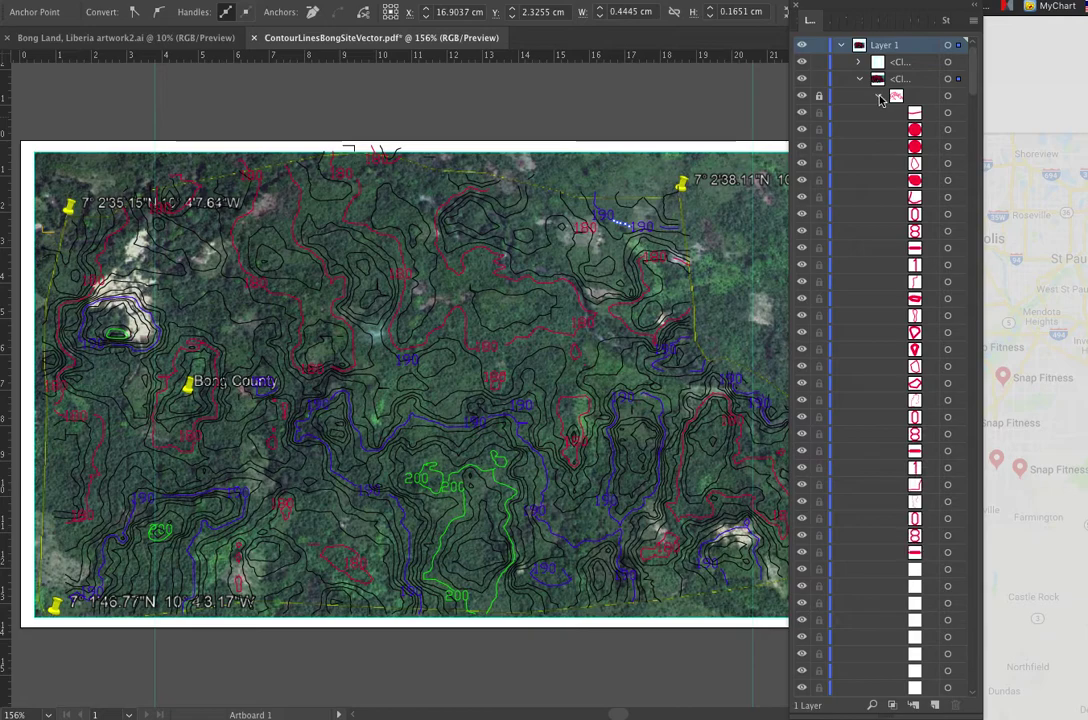
{"action": "left_click", "coordinate": [878, 98]}
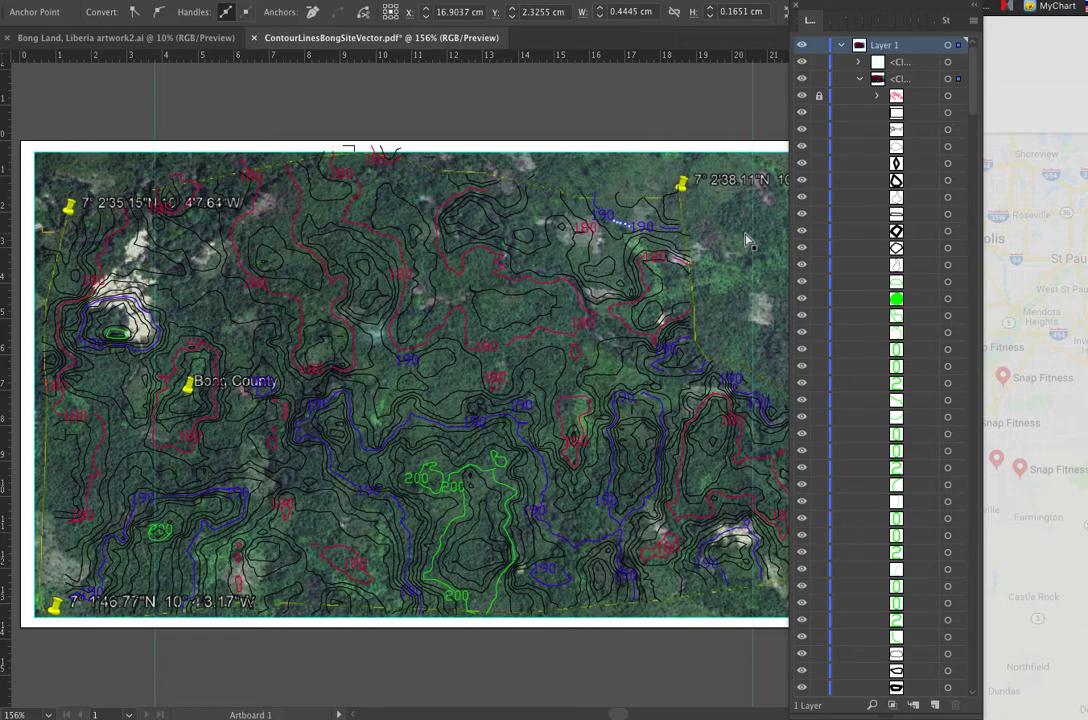
{"action": "left_click_drag", "start_coordinate": [884, 10], "coordinate": [980, 29]}
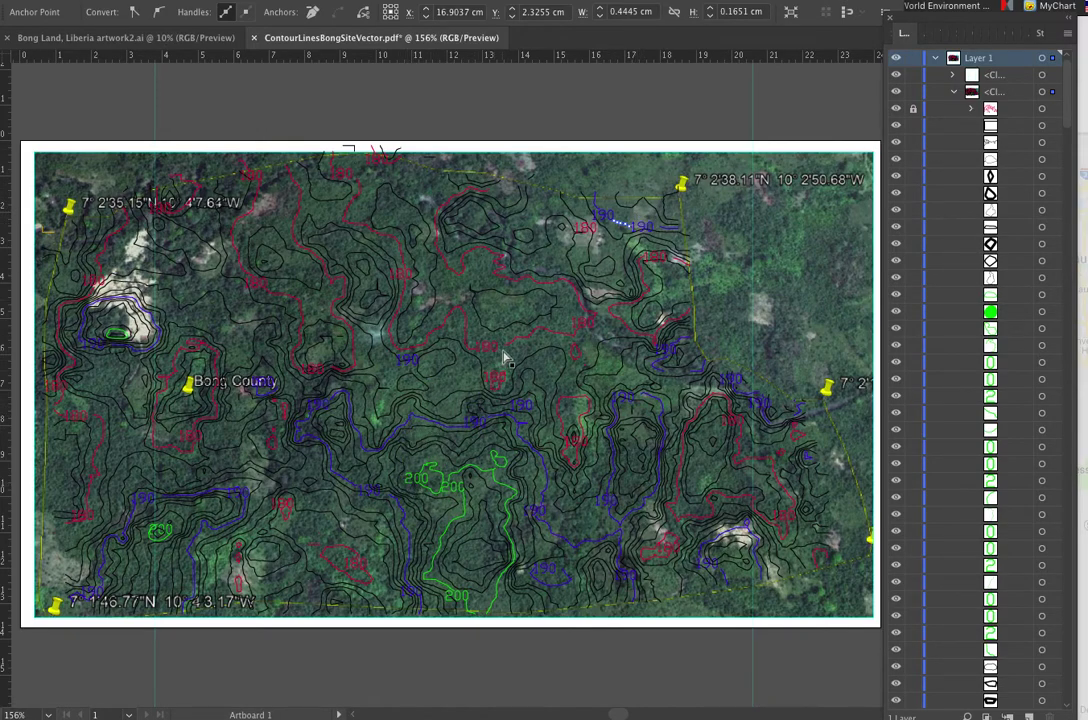
{"action": "left_click", "coordinate": [896, 108]}
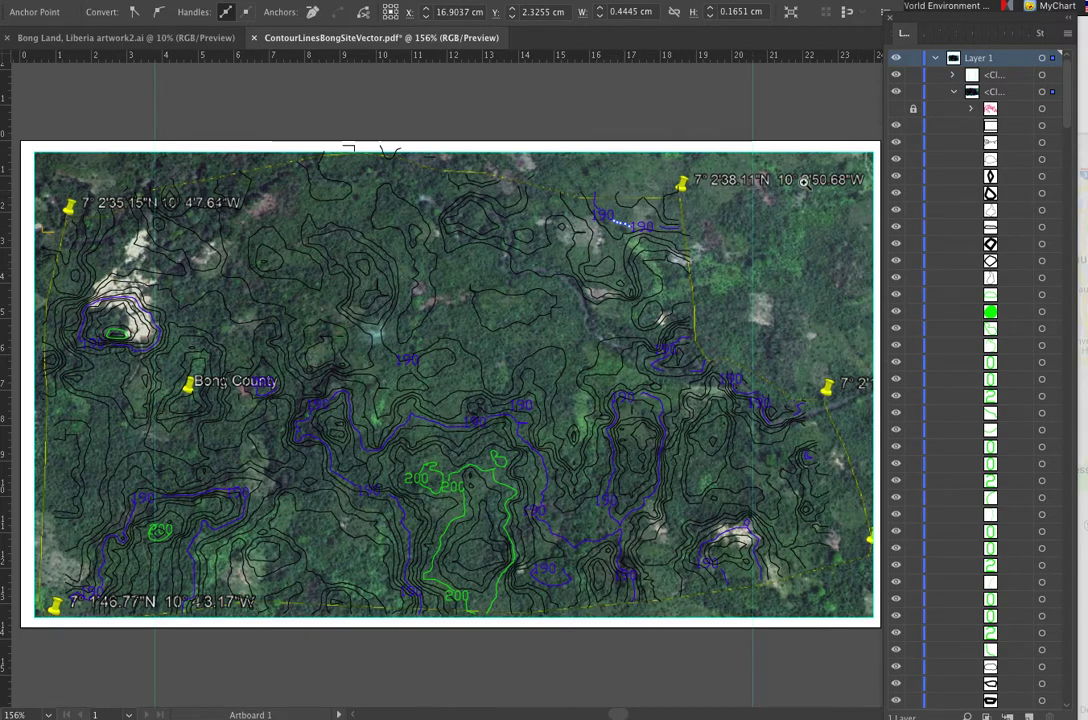
Select every path sharing the blue stroke colour and group them into one blue contour group
{"action": "left_click_drag", "start_coordinate": [565, 215], "coordinate": [704, 263]}
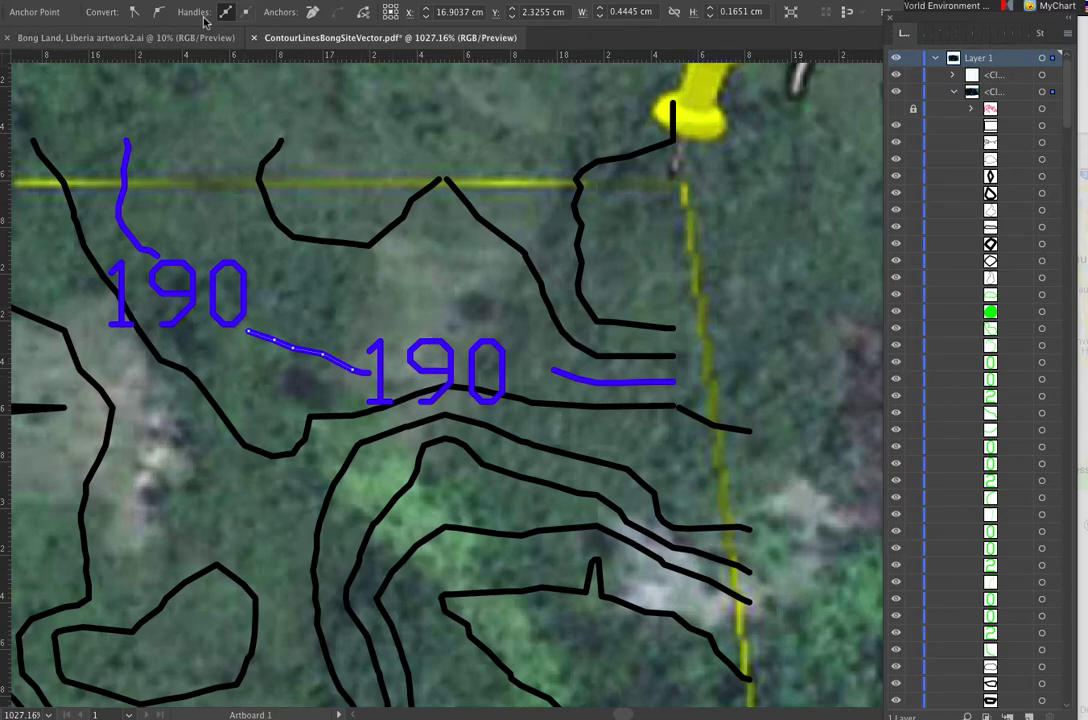
{"action": "left_click", "coordinate": [40, 0]}
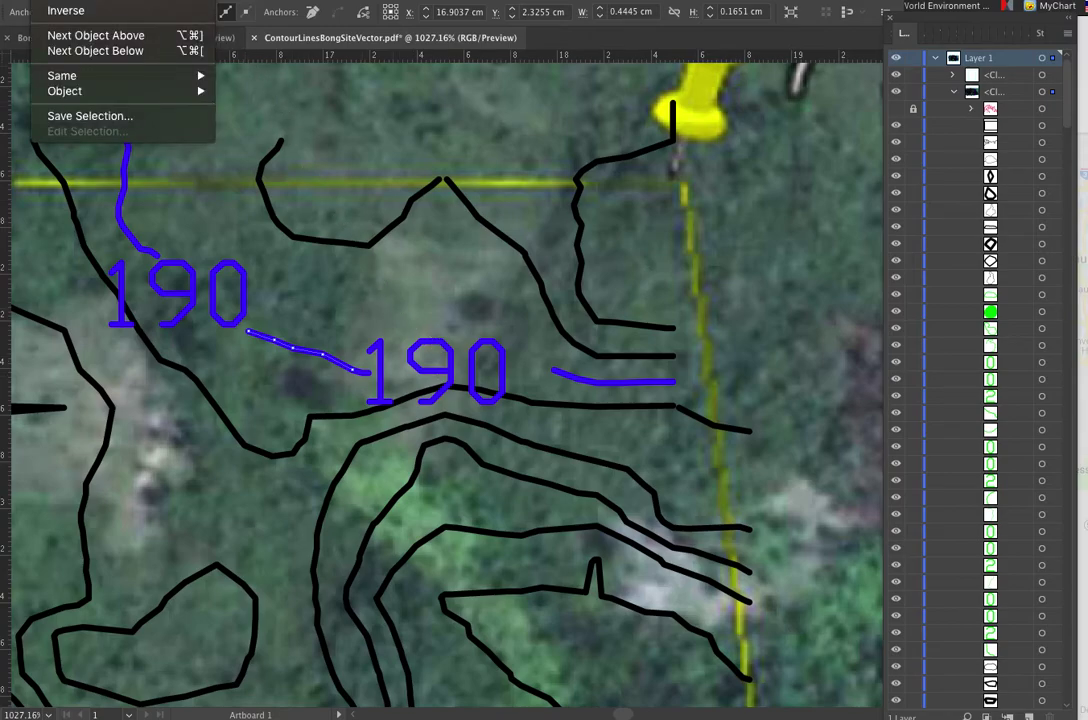
{"action": "mouse_move", "coordinate": [107, 78]}
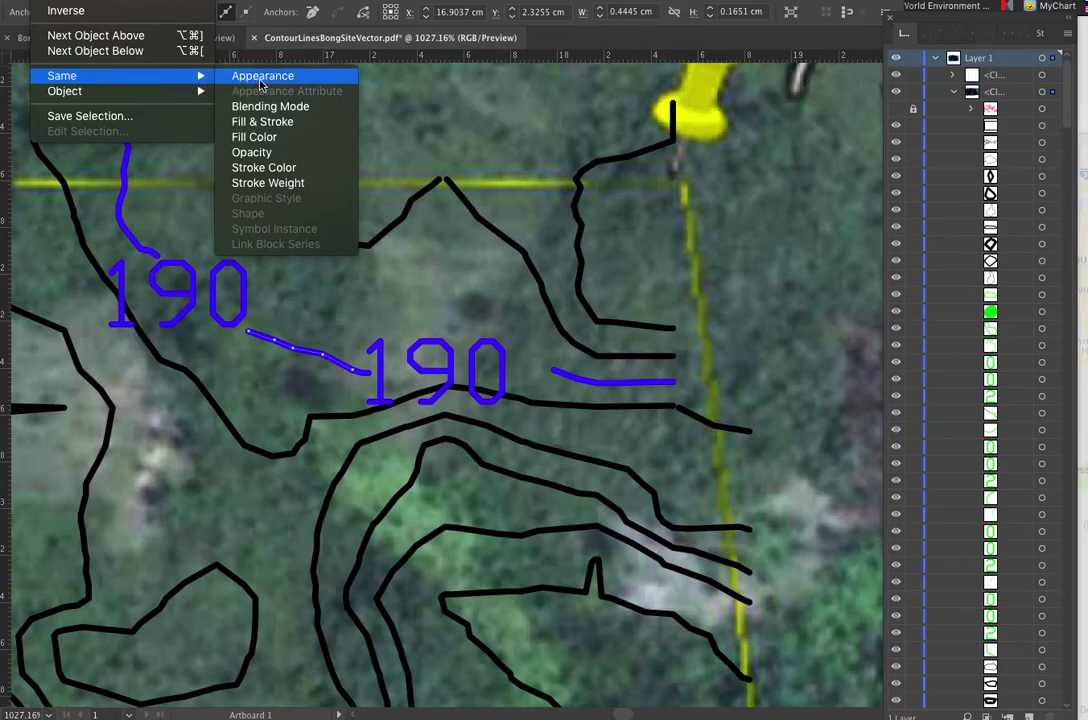
{"action": "left_click", "coordinate": [288, 170]}
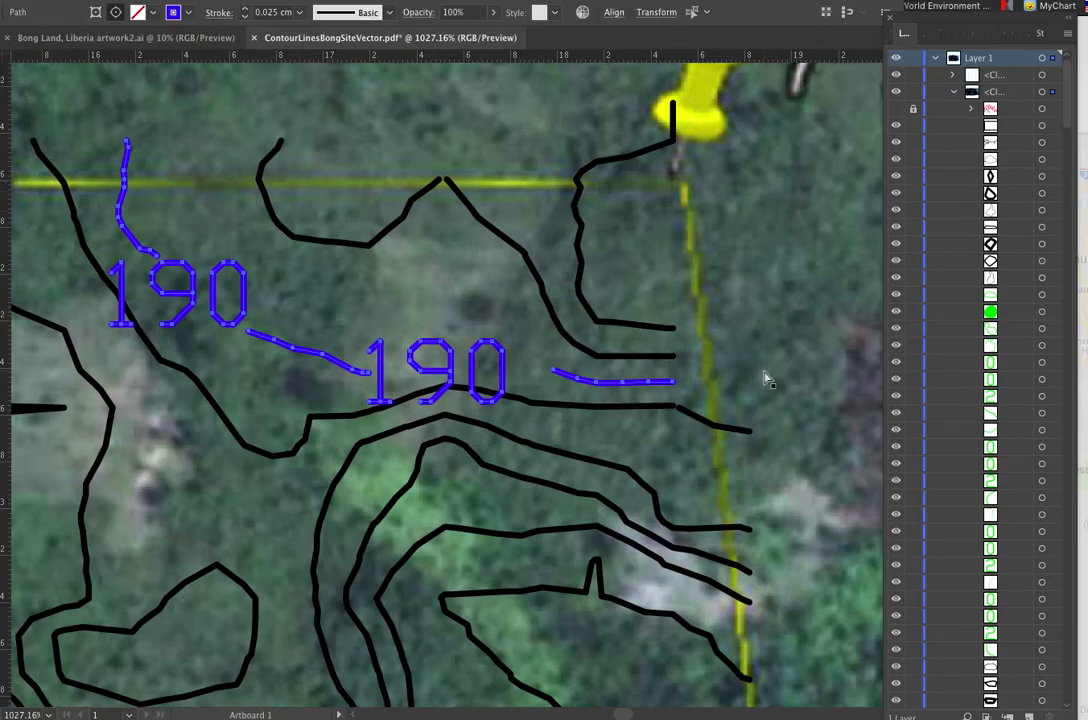
{"action": "key", "text": "super+0"}
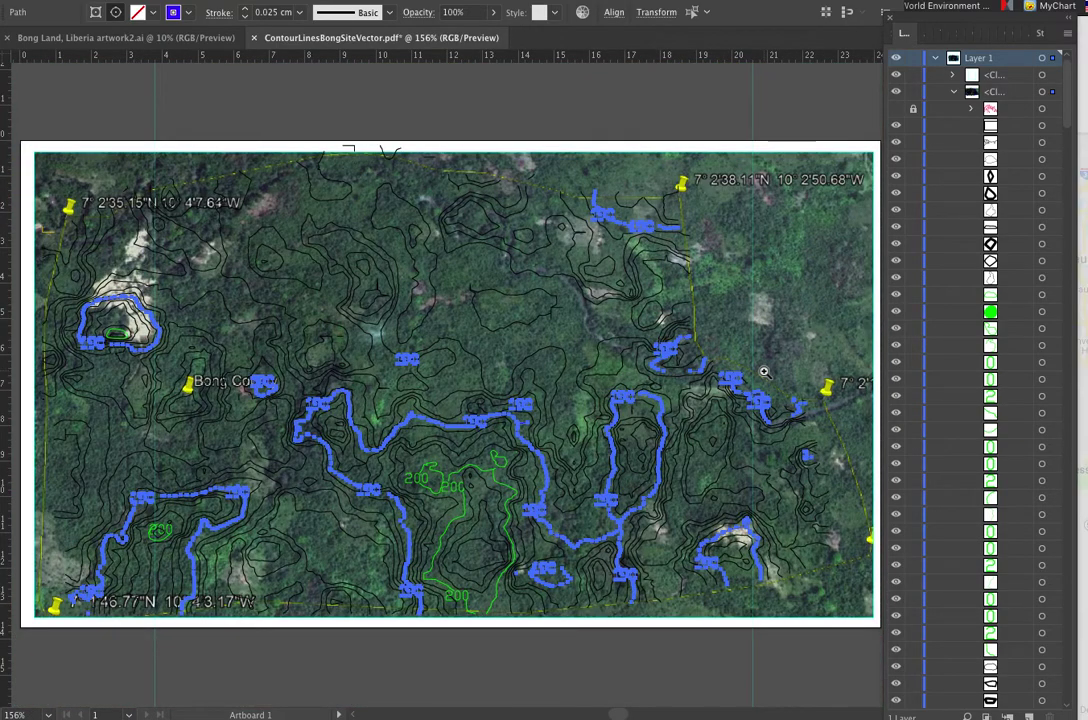
{"action": "key", "text": "super+g"}
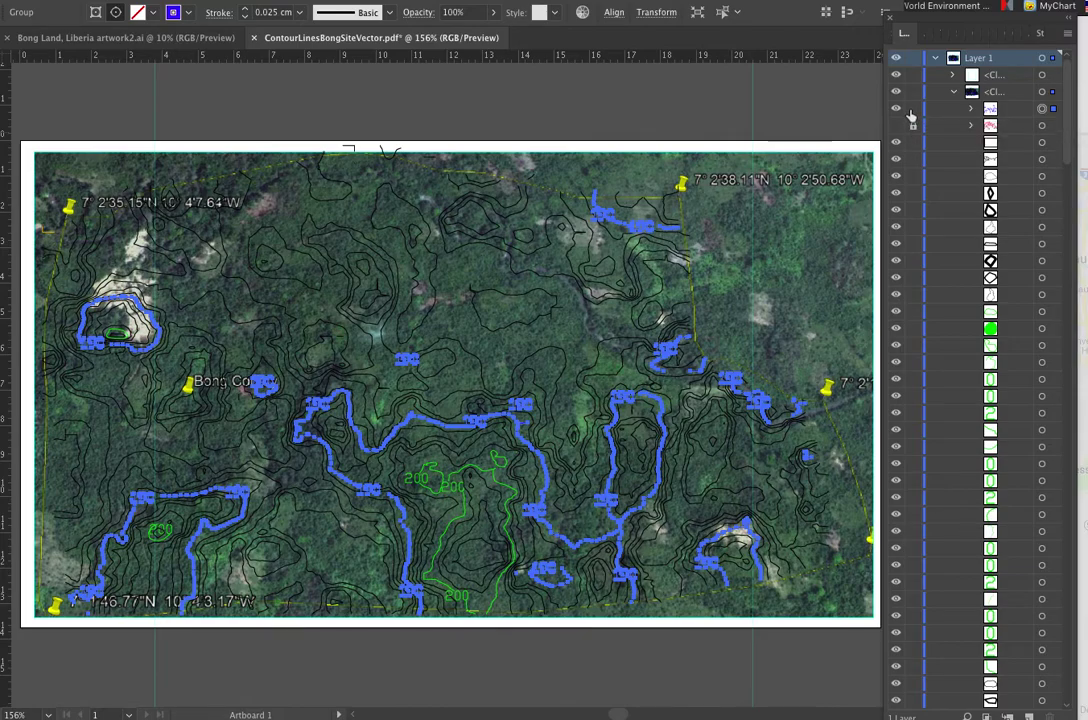
Lock and hide the blue contour group
{"action": "left_click", "coordinate": [914, 110]}
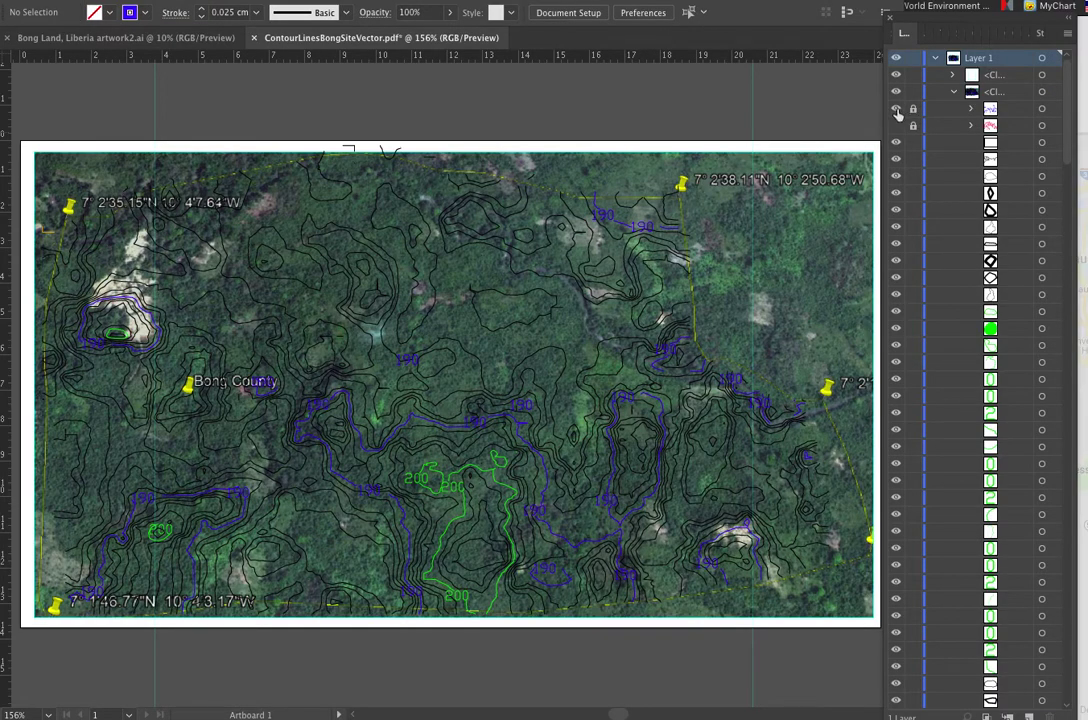
{"action": "left_click", "coordinate": [898, 110]}
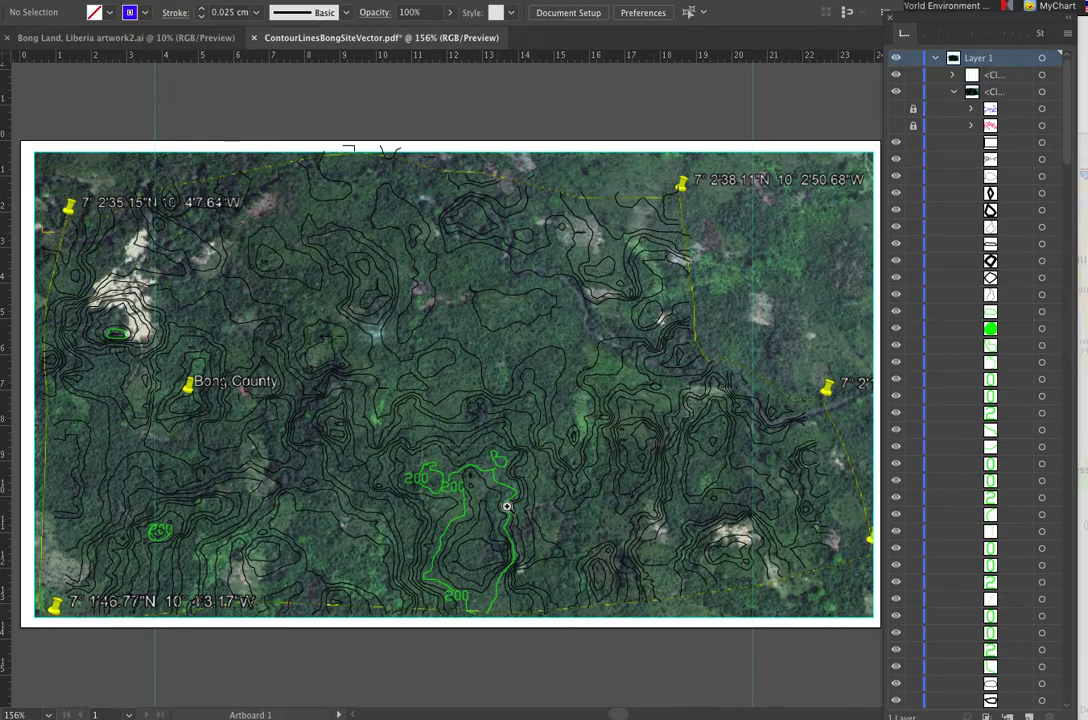
{"action": "left_click_drag", "start_coordinate": [432, 433], "coordinate": [536, 515]}
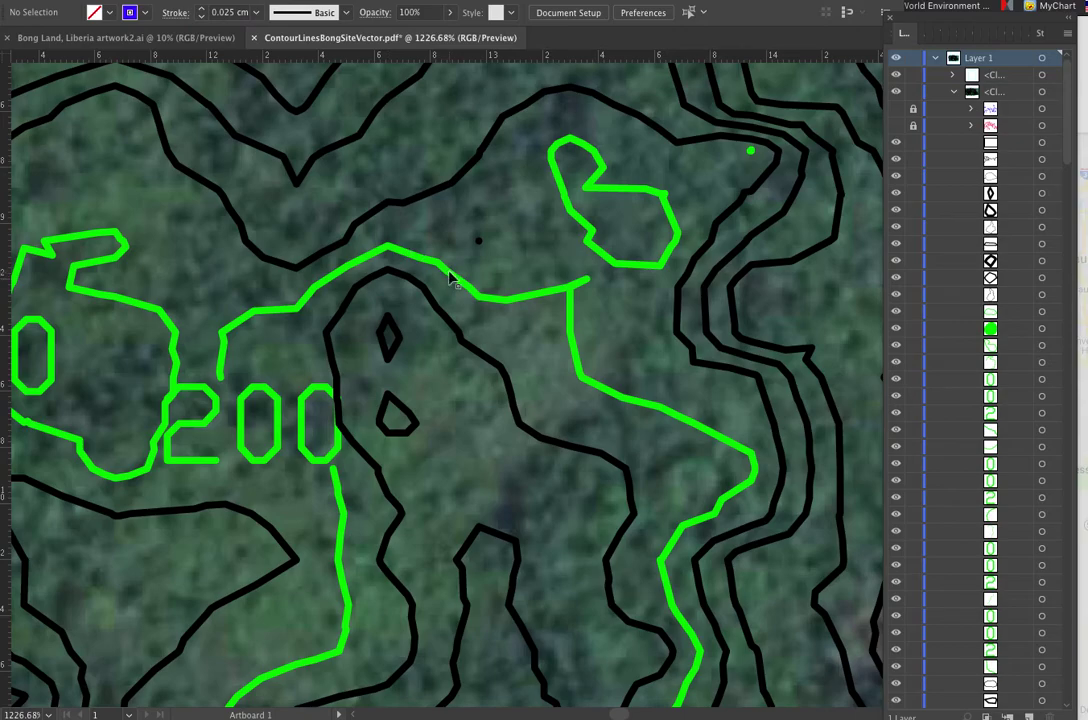
Select the green 200 contour, then all paths with the same green stroke, and group them
{"action": "key", "text": "v"}
{"action": "left_click", "coordinate": [456, 283]}
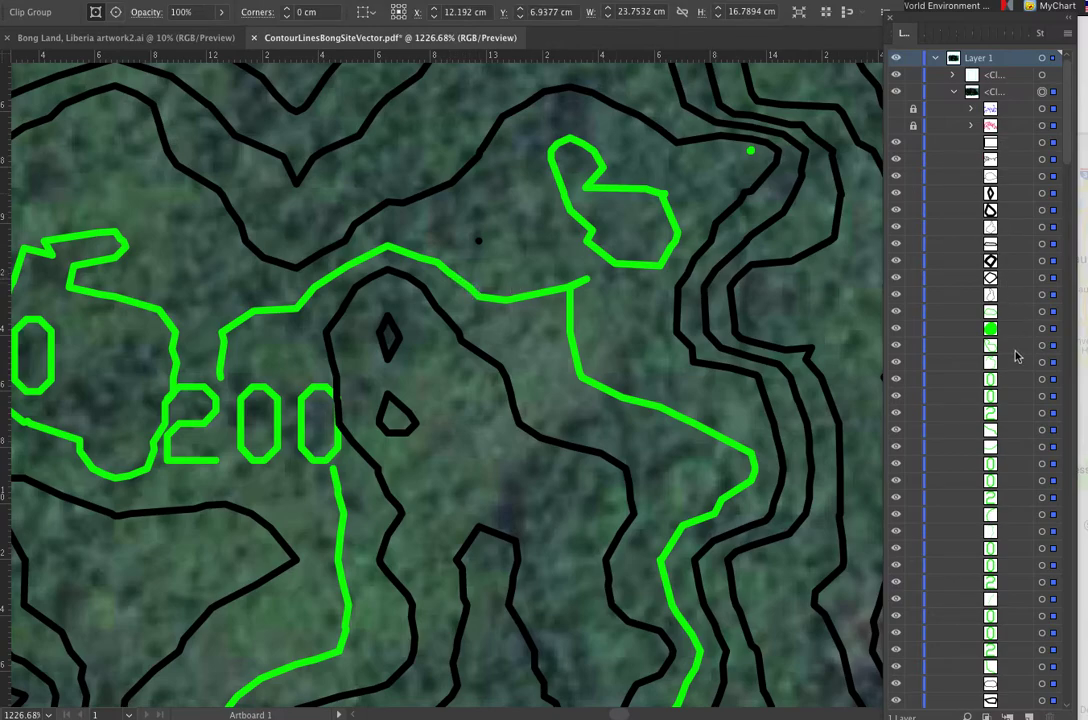
{"action": "left_click", "coordinate": [1052, 312]}
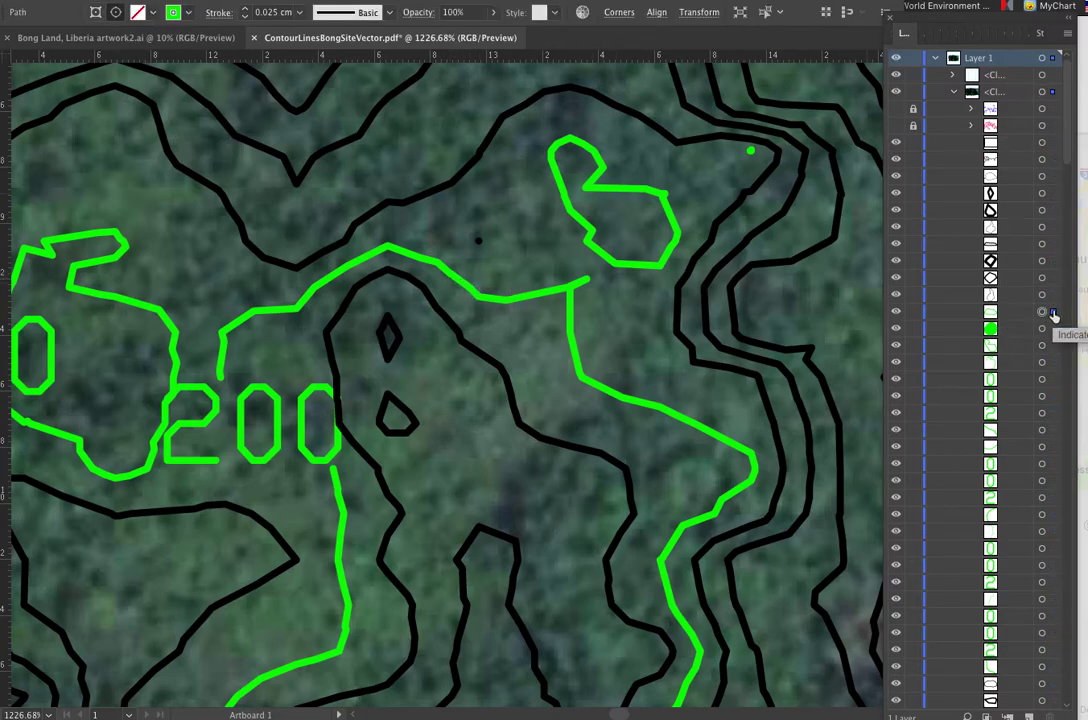
{"action": "left_click", "coordinate": [519, 303]}
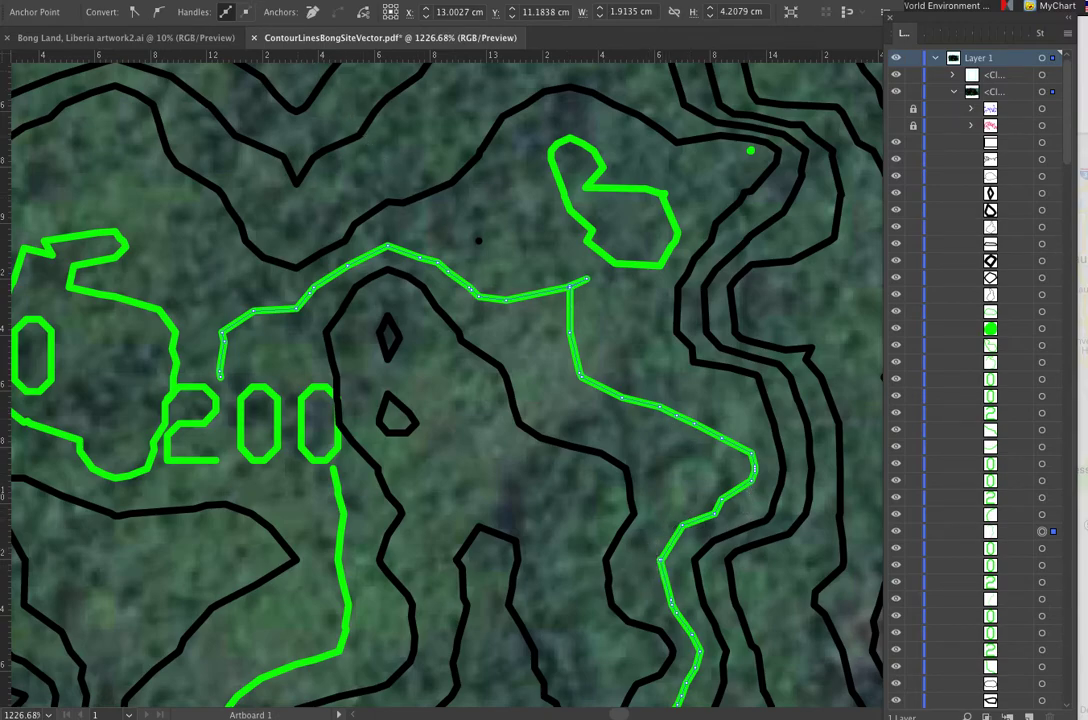
{"action": "left_click", "coordinate": [50, 0]}
{"action": "mouse_move", "coordinate": [138, 78]}
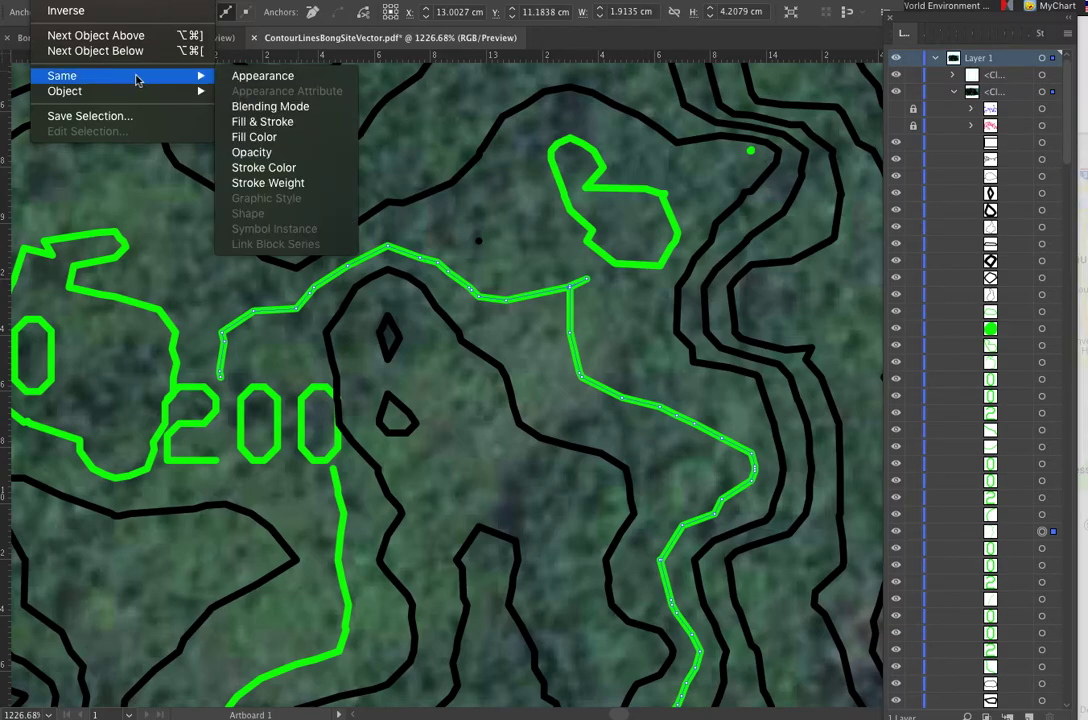
{"action": "left_click", "coordinate": [306, 170]}
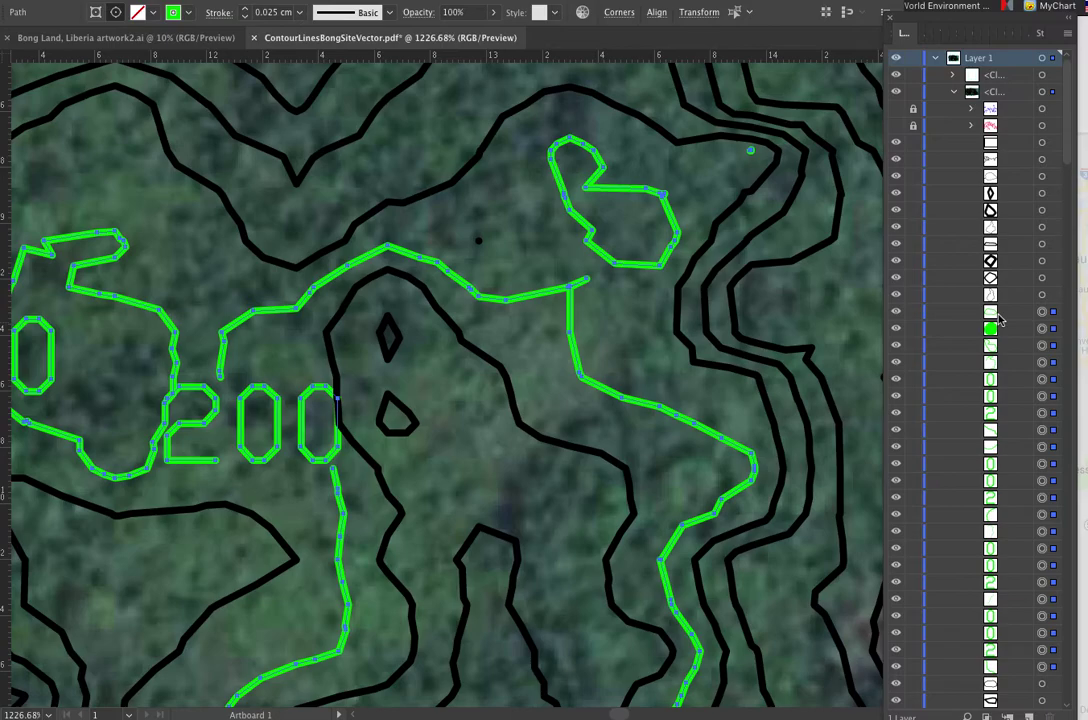
{"action": "key", "text": "super+g"}
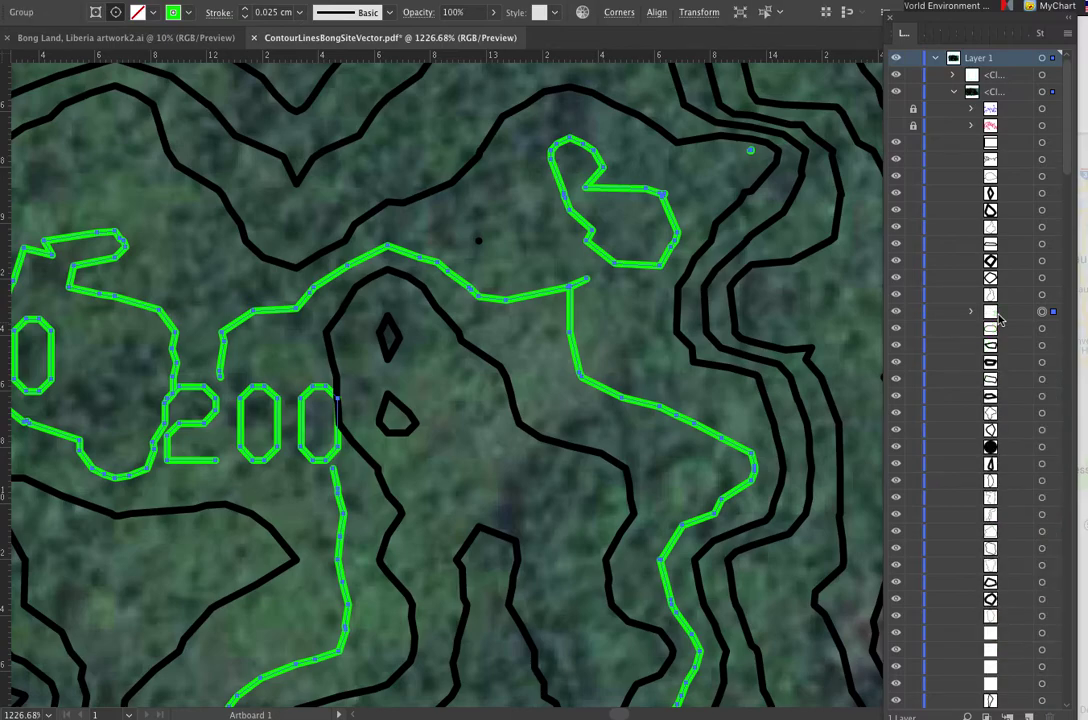
Move the green group above the other colour groups, then lock and hide it, keeping blue hidden
{"action": "left_click_drag", "start_coordinate": [998, 318], "coordinate": [912, 112]}
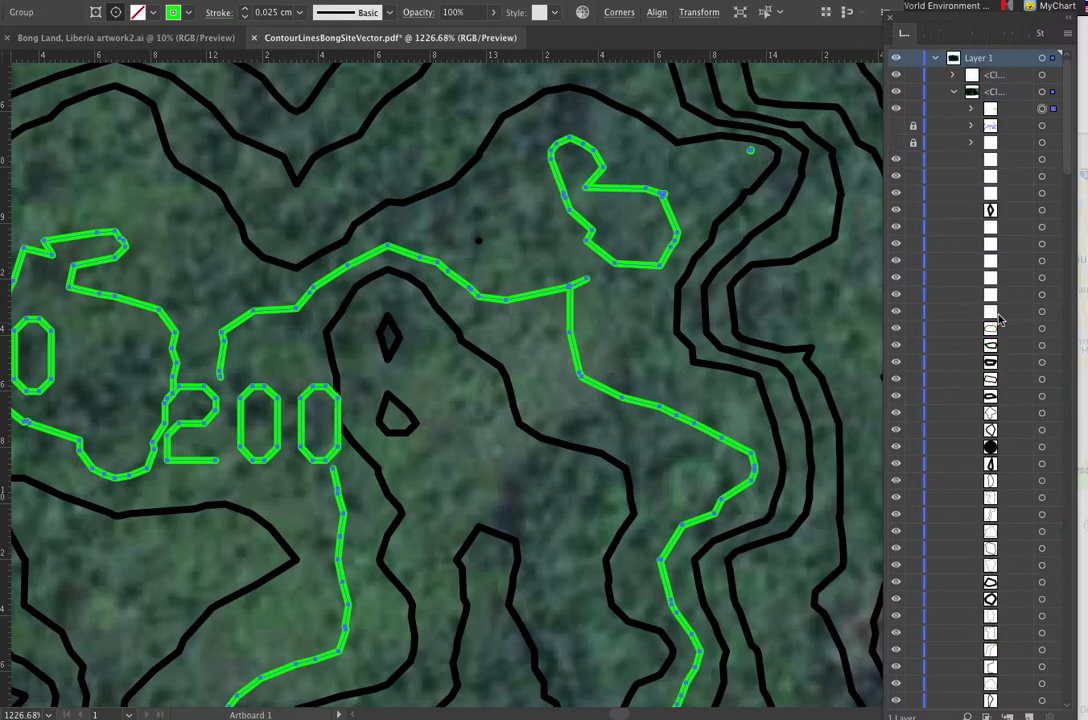
{"action": "left_click", "coordinate": [912, 110]}
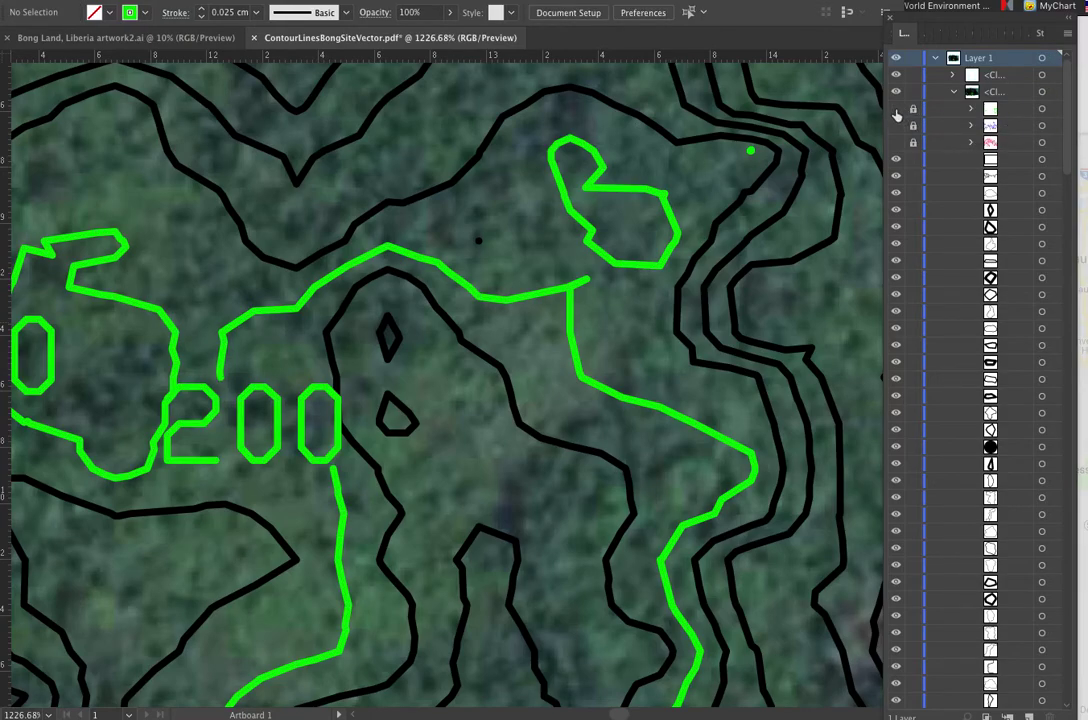
{"action": "left_click", "coordinate": [896, 108]}
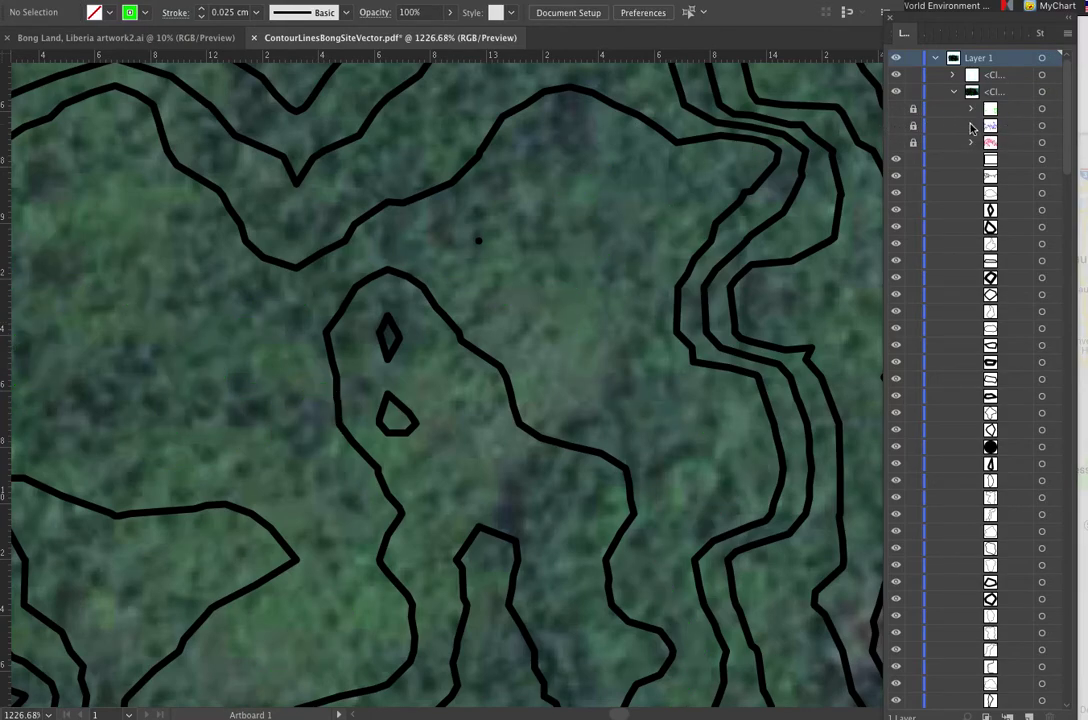
{"action": "left_click", "coordinate": [897, 125]}
{"action": "left_click", "coordinate": [896, 108]}
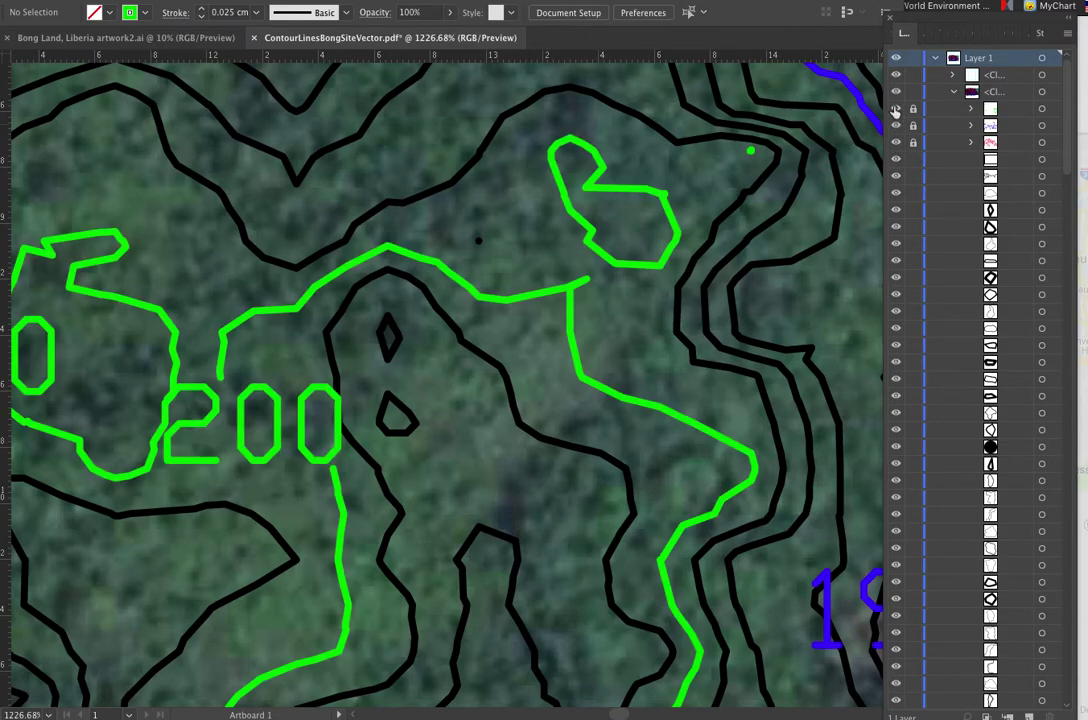
{"action": "left_click", "coordinate": [896, 108]}
{"action": "left_click", "coordinate": [896, 125]}
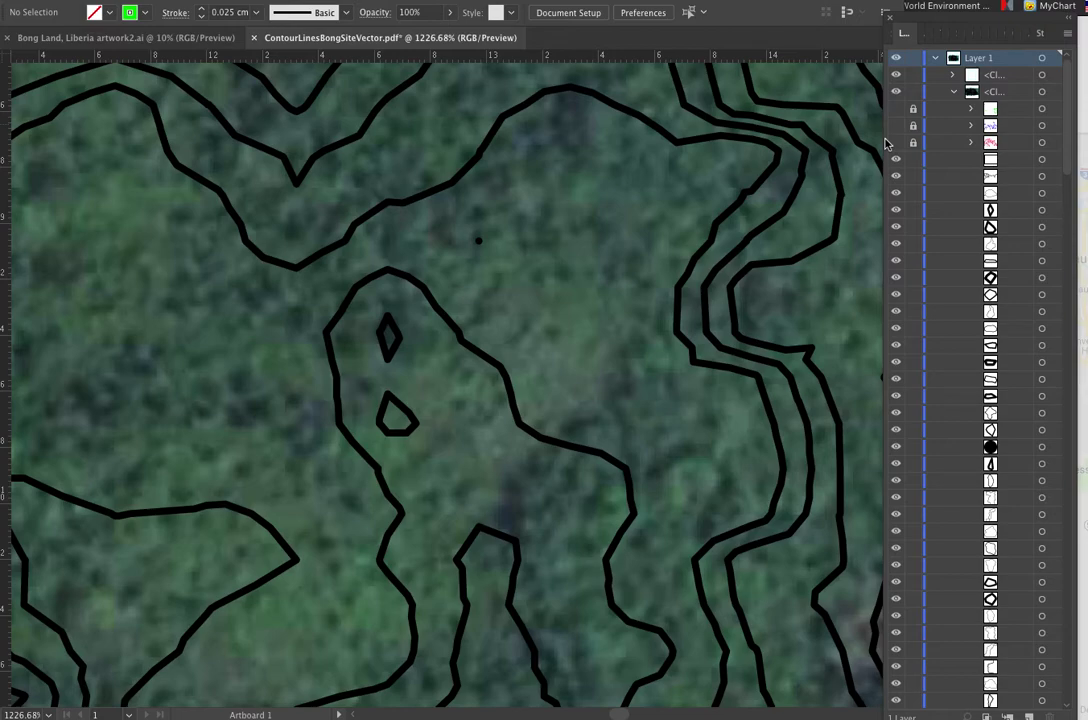
Select all black contour lines by stroke colour, group them, and bring the group to front
{"action": "left_click", "coordinate": [479, 157]}
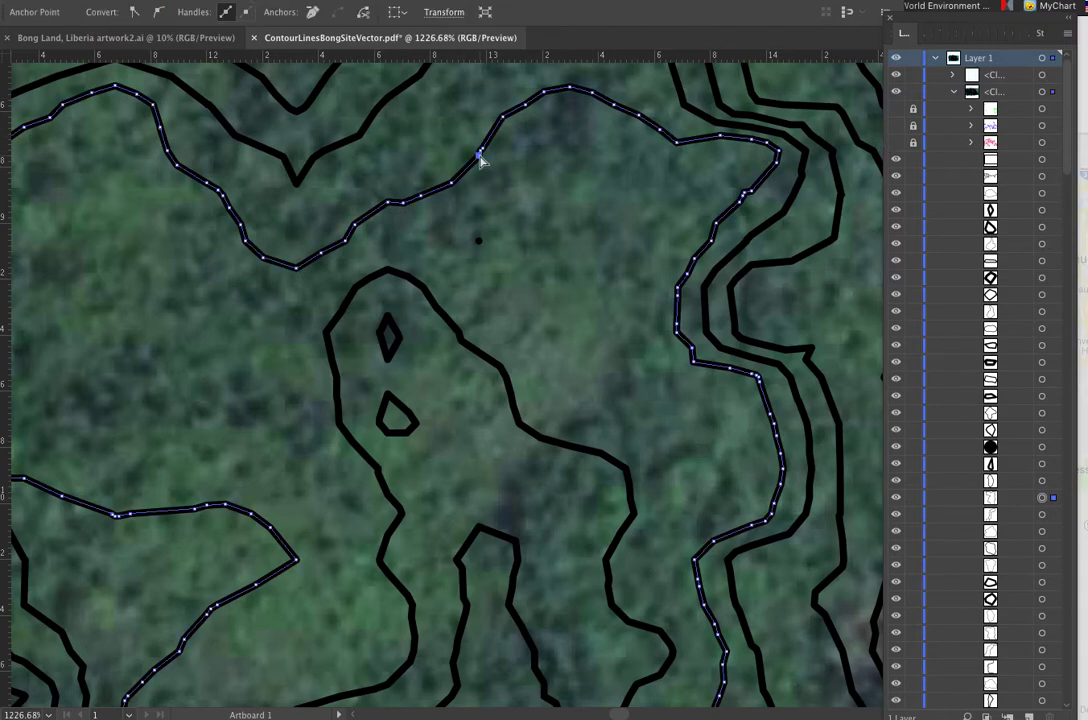
{"action": "left_click", "coordinate": [50, 0]}
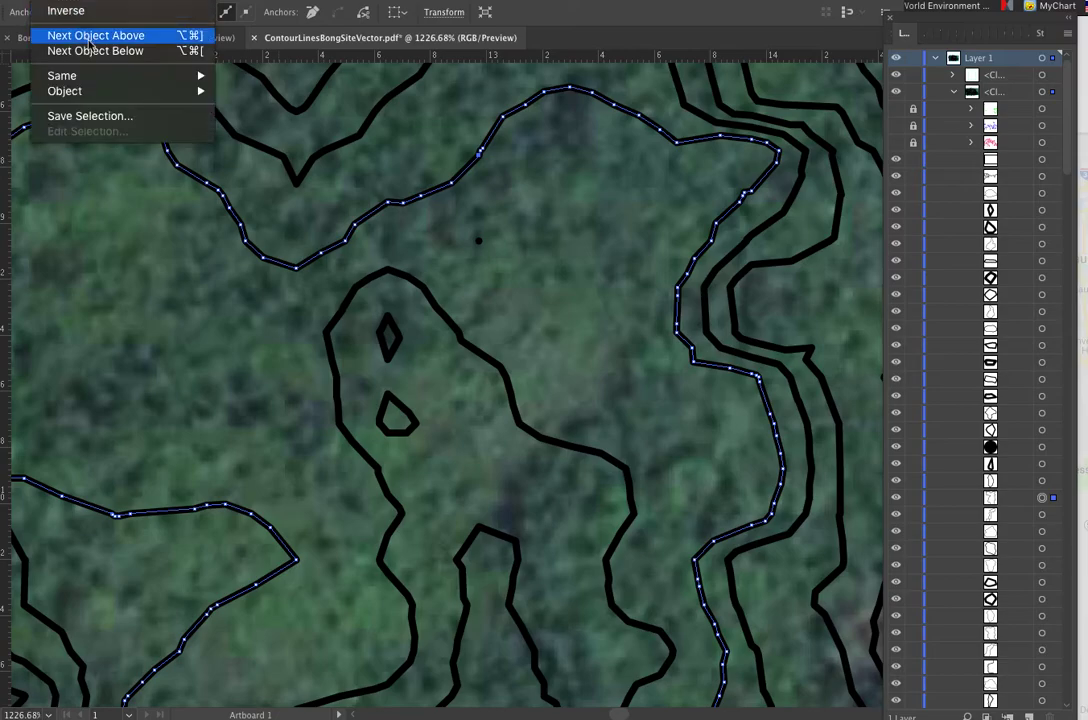
{"action": "mouse_move", "coordinate": [97, 76]}
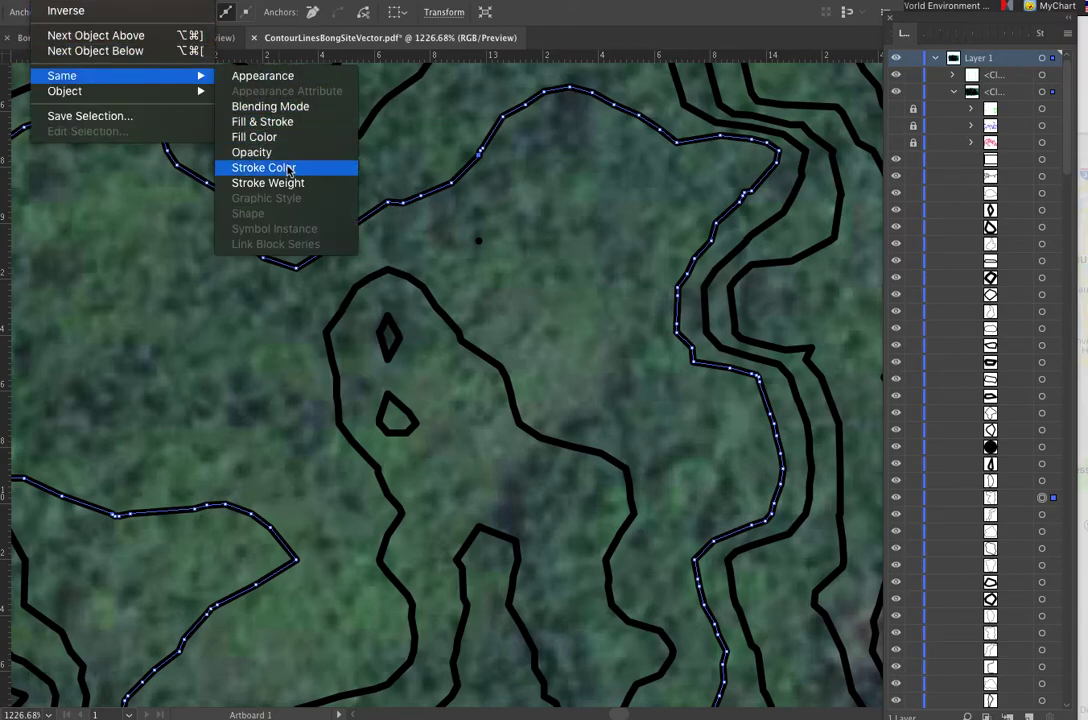
{"action": "key", "text": "super+a"}
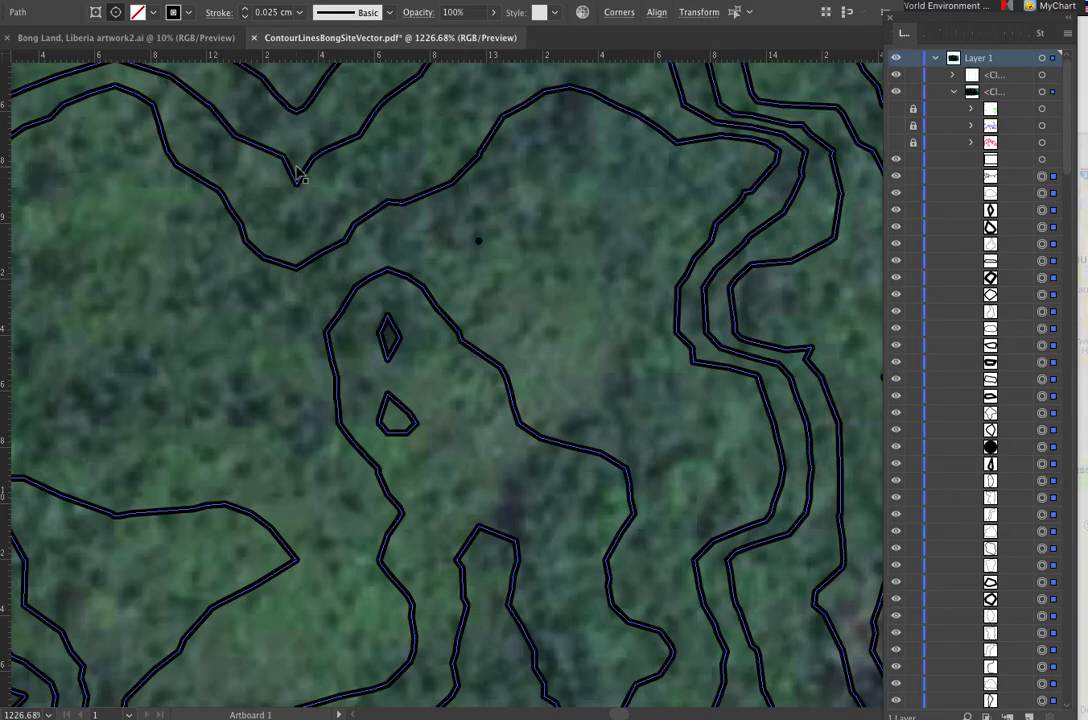
{"action": "key", "text": "super+g"}
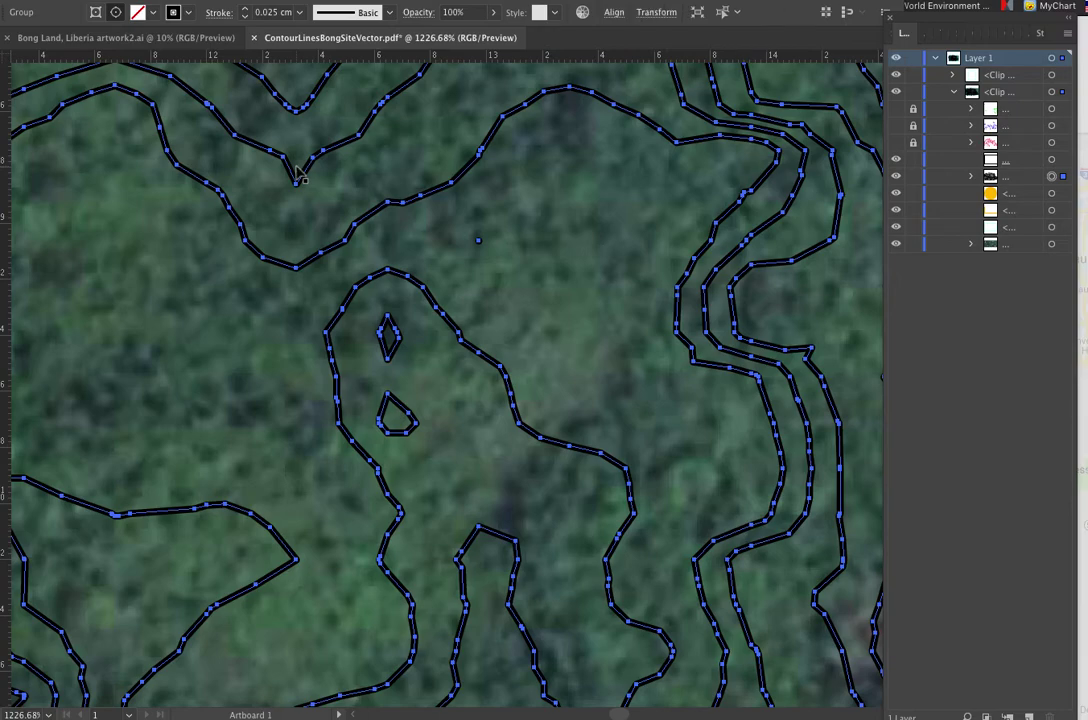
{"action": "key", "text": "super+shift+bracketright"}
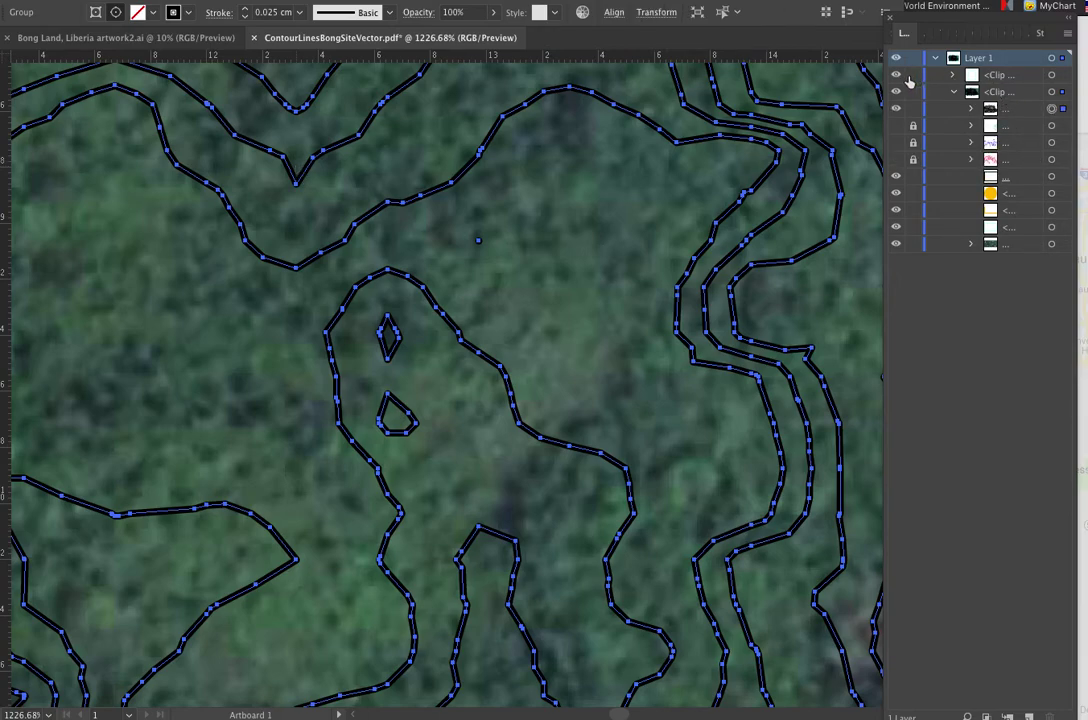
Lock and hide the black contour group, then fit the whole artboard in view
{"action": "left_click", "coordinate": [952, 91]}
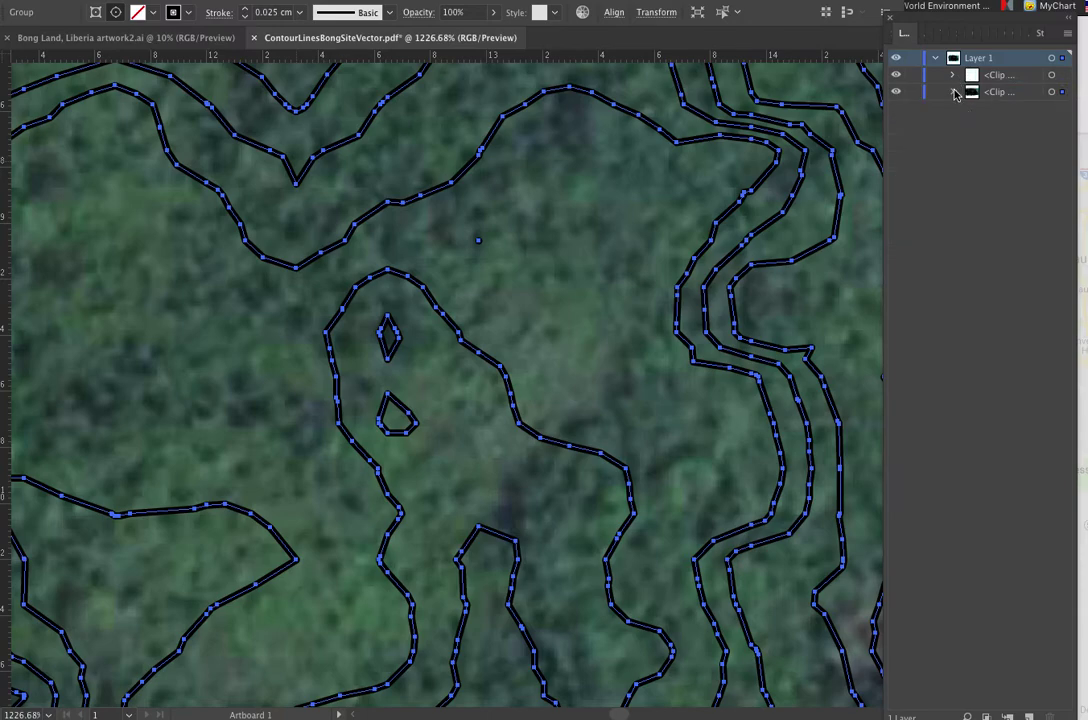
{"action": "left_click", "coordinate": [952, 91]}
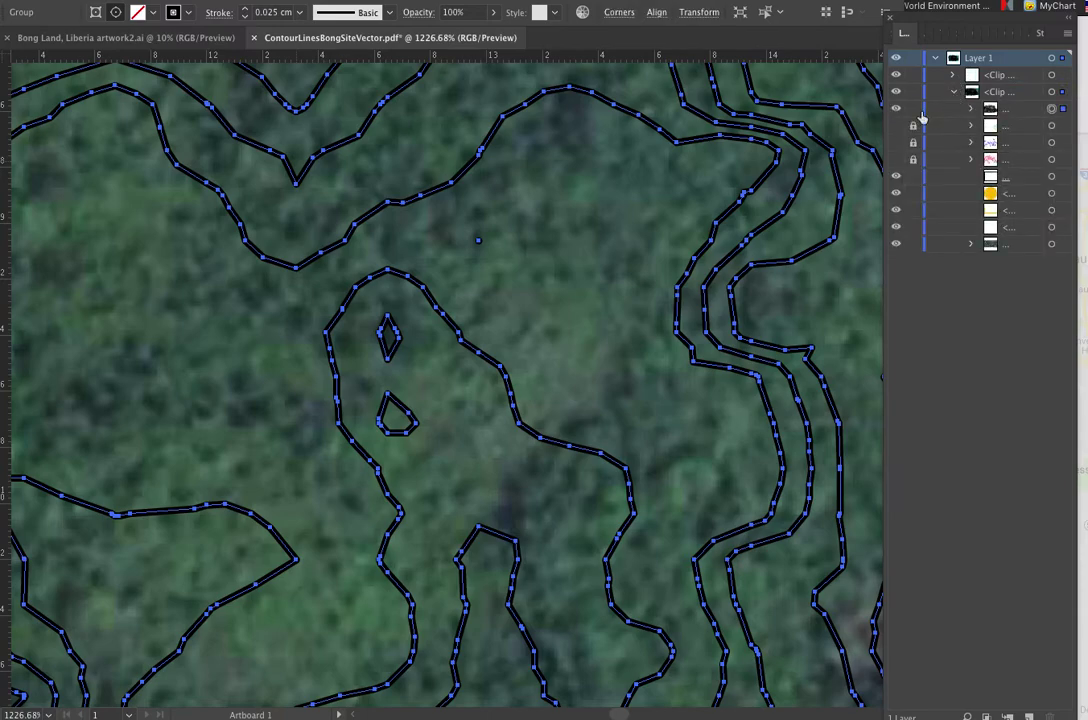
{"action": "left_click", "coordinate": [912, 110]}
{"action": "left_click", "coordinate": [896, 110]}
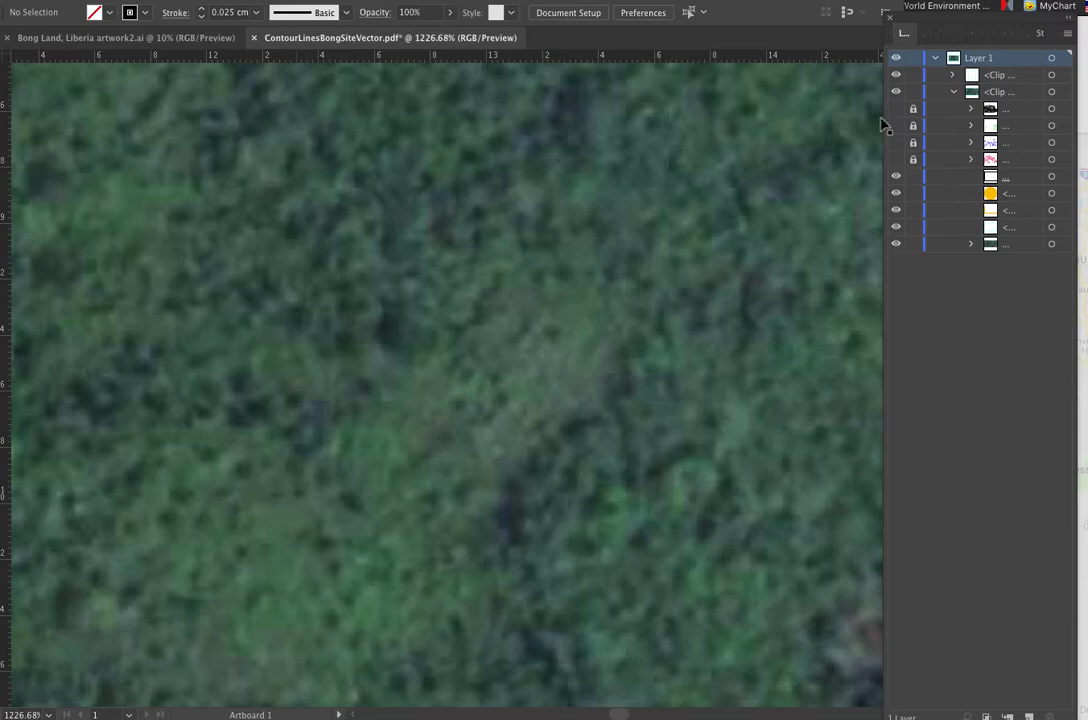
{"action": "key", "text": "super+0"}
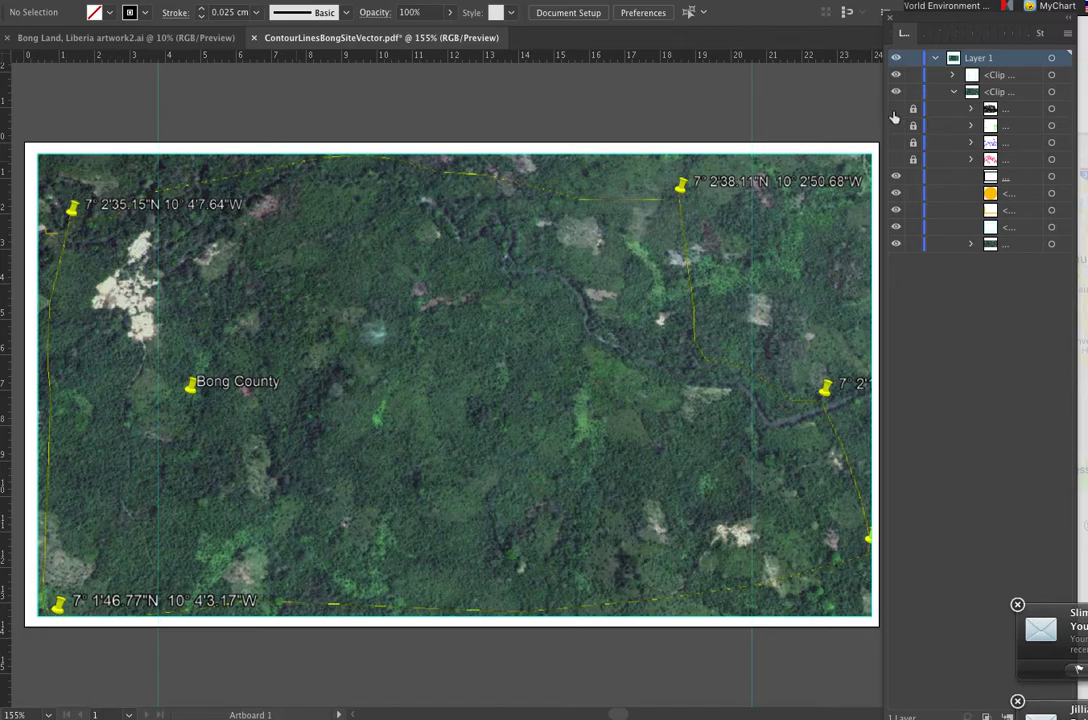
{"action": "left_click", "coordinate": [896, 109]}
{"action": "left_click", "coordinate": [896, 126]}
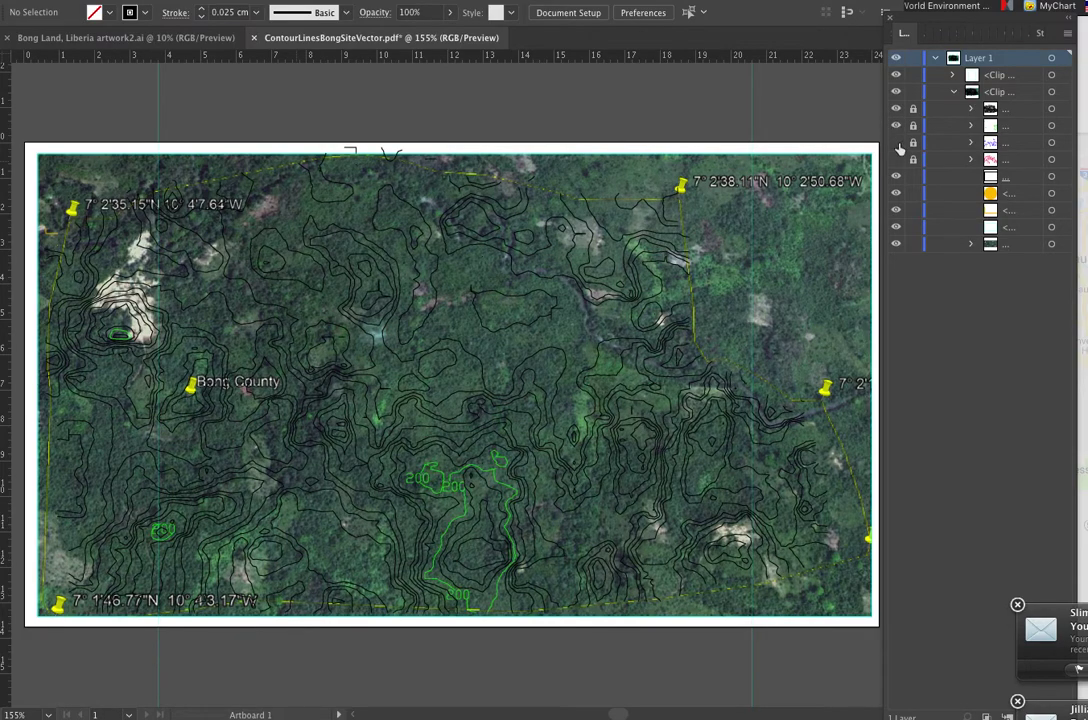
{"action": "left_click", "coordinate": [896, 143]}
{"action": "left_click", "coordinate": [897, 160]}
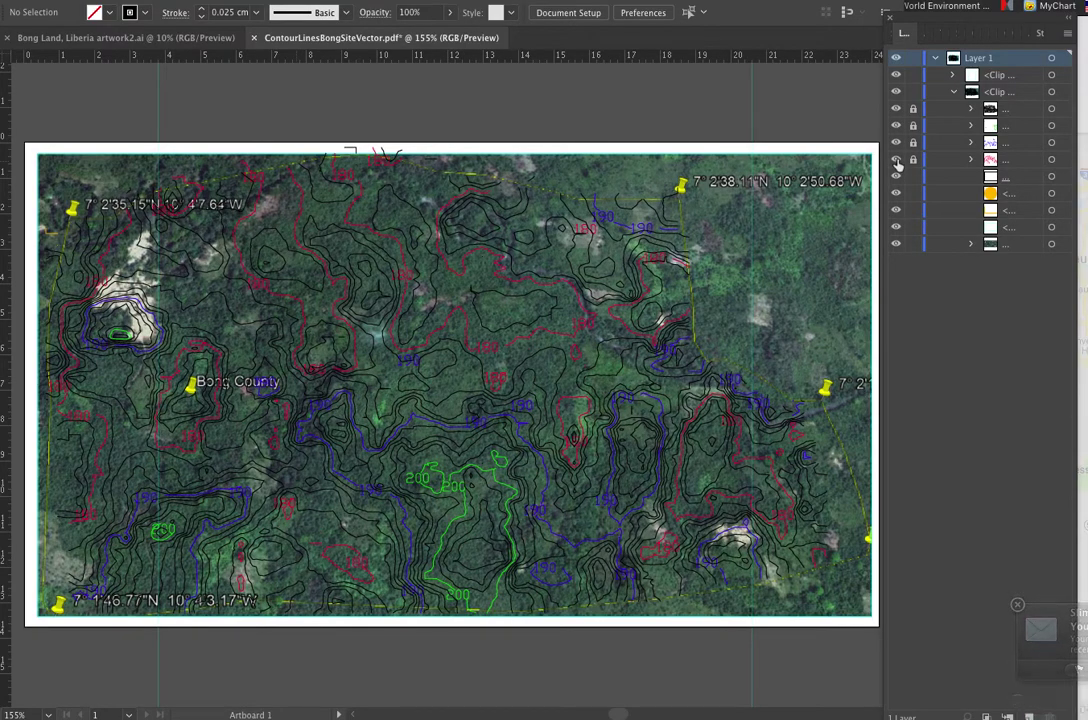
{"action": "left_click", "coordinate": [897, 160]}
{"action": "left_click", "coordinate": [896, 143]}
{"action": "left_click", "coordinate": [896, 126]}
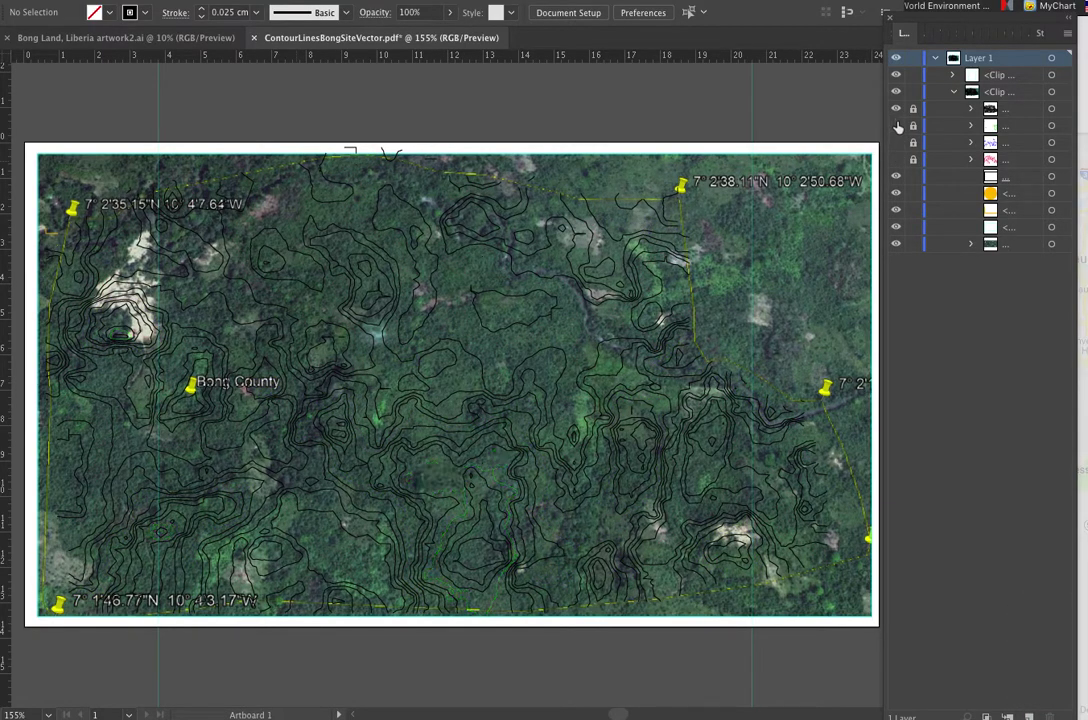
{"action": "left_click", "coordinate": [896, 109]}
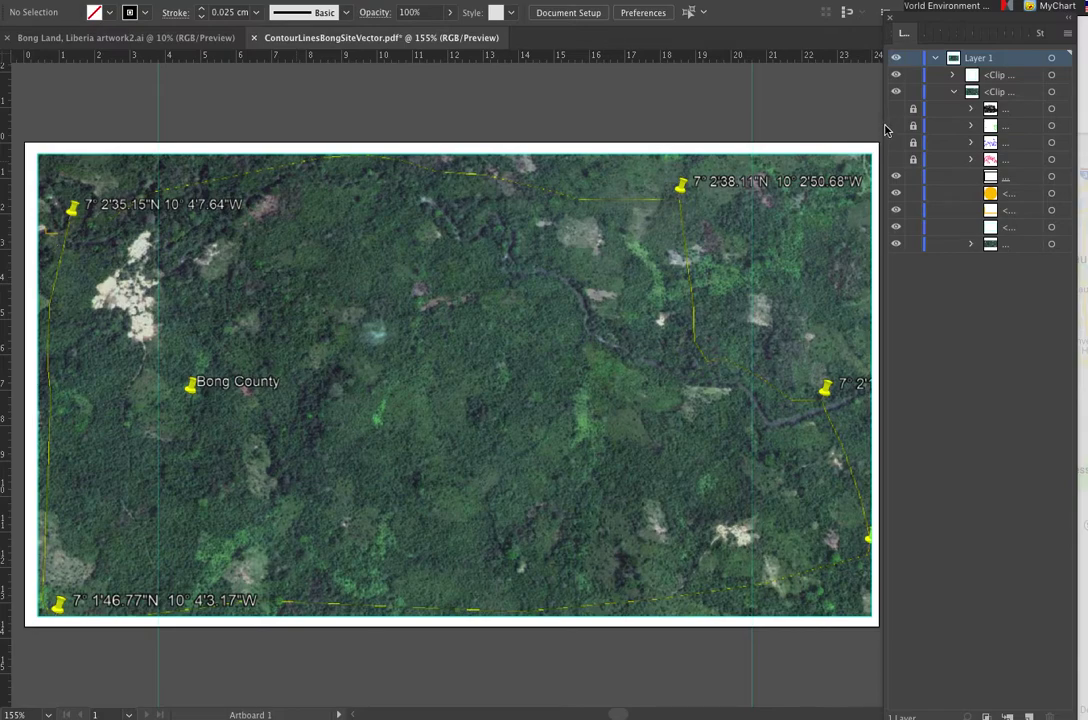